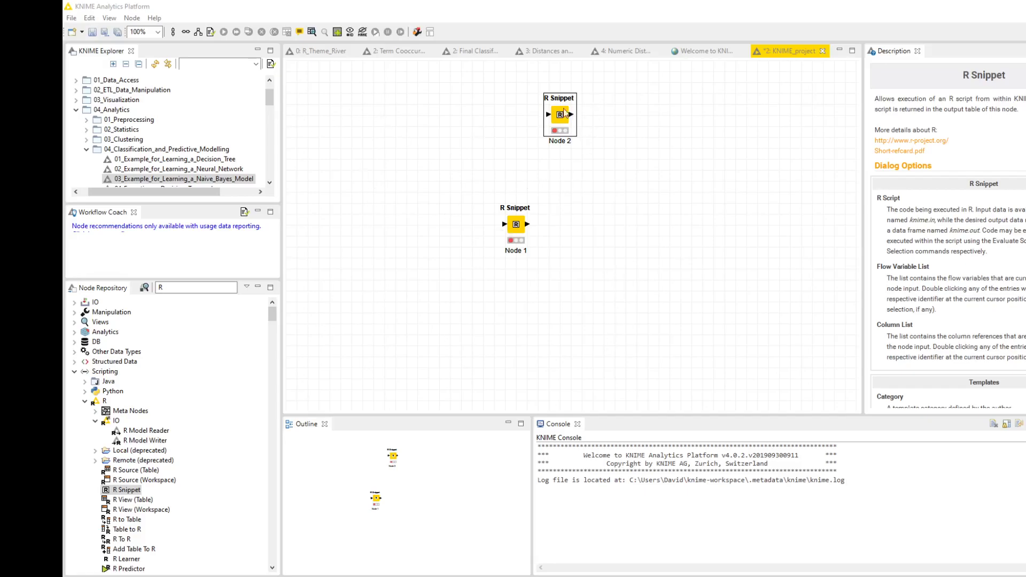
Step: Start installing new software from the KNIME Analytics Platform 4.0 Update Site, filtered for 'r stat'
{"action": "left_click", "coordinate": [154, 18]}
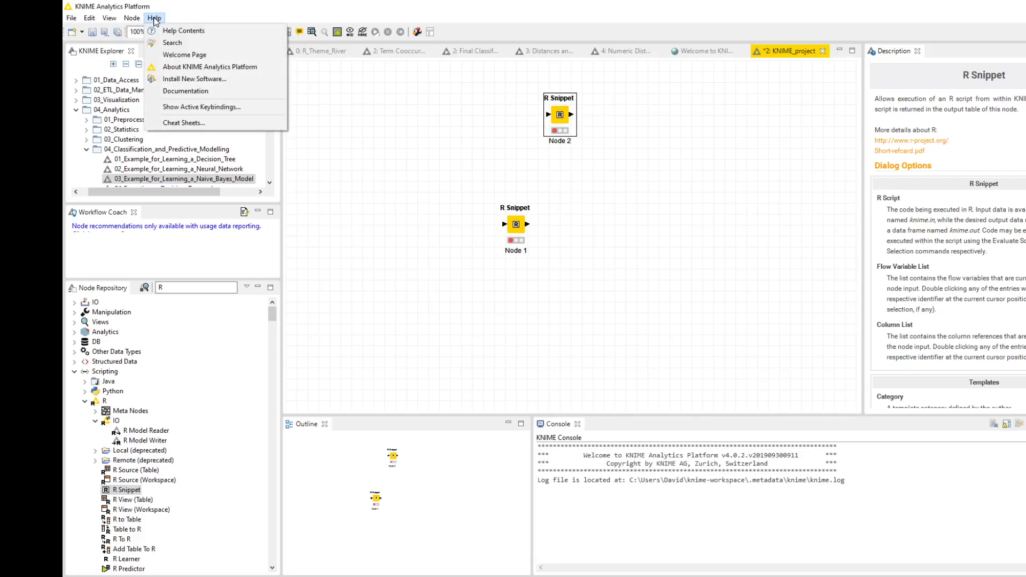
{"action": "left_click", "coordinate": [216, 84]}
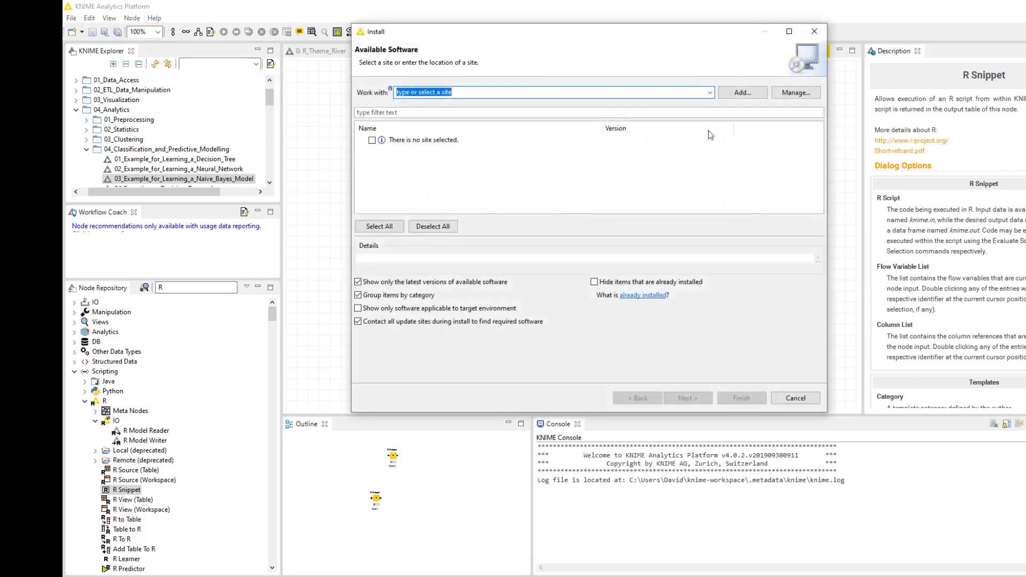
{"action": "left_click", "coordinate": [709, 94]}
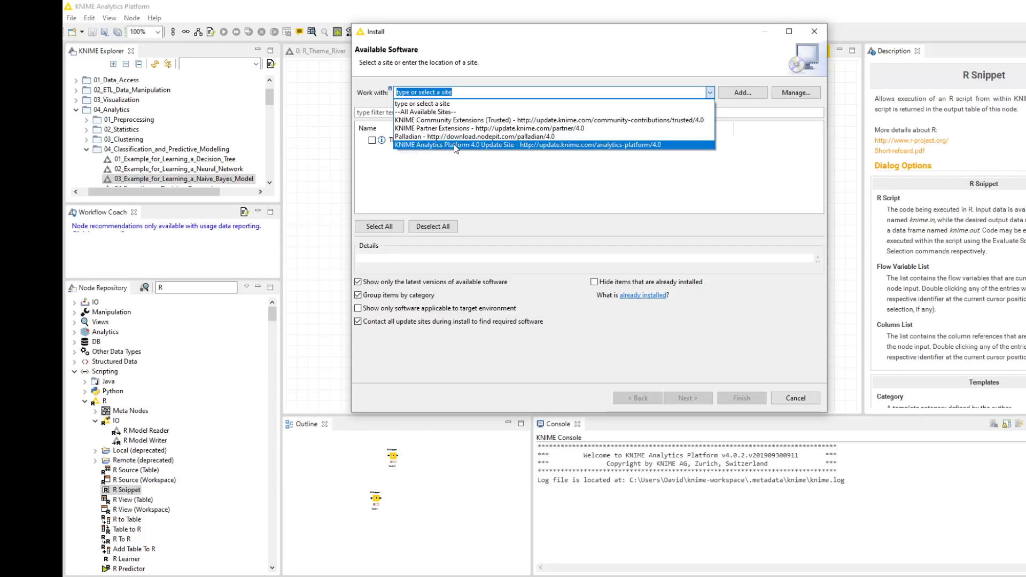
{"action": "left_click", "coordinate": [485, 145]}
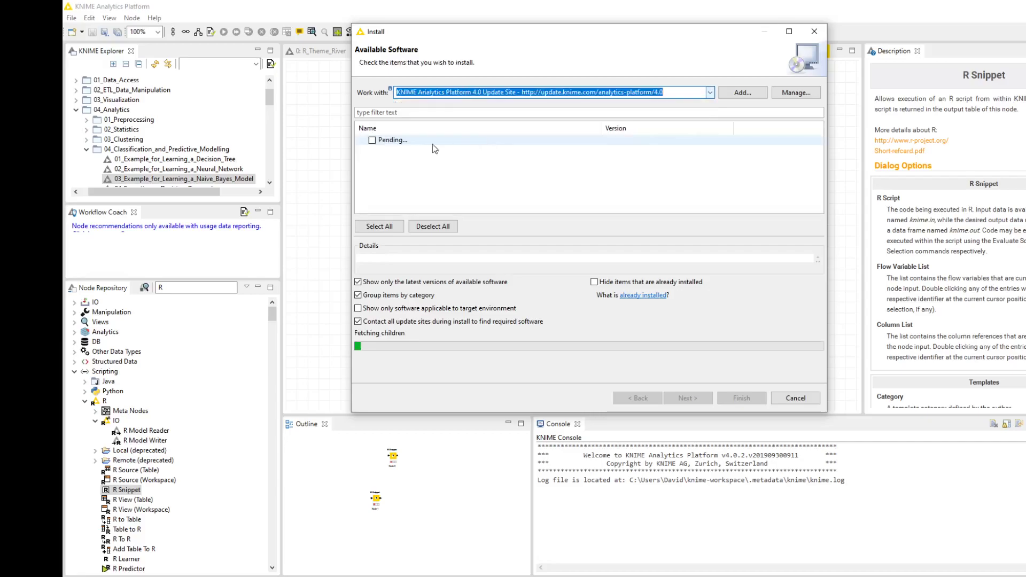
{"action": "left_click", "coordinate": [390, 113]}
{"action": "type", "text": "r"}
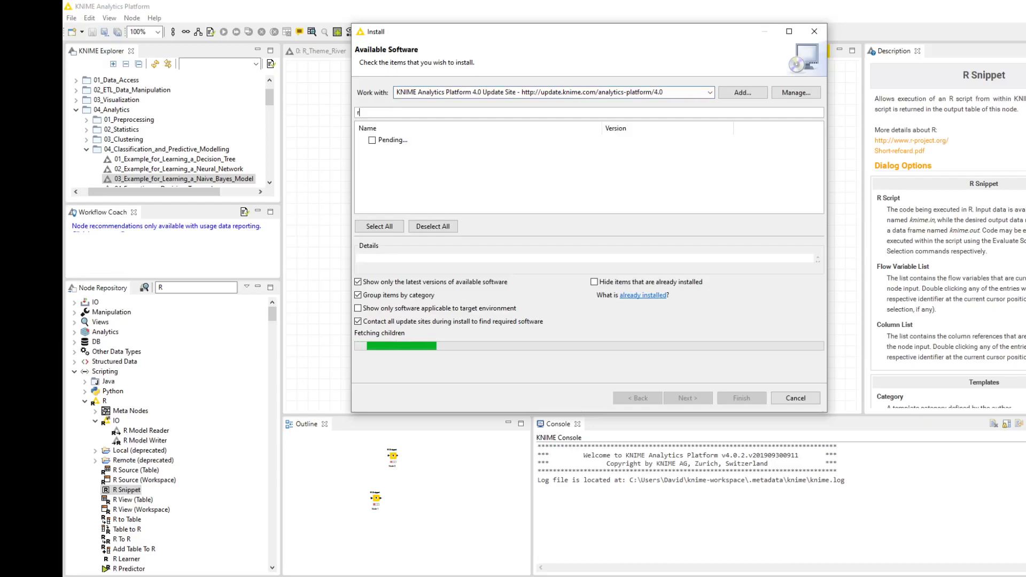
{"action": "type", "text": " stat"}
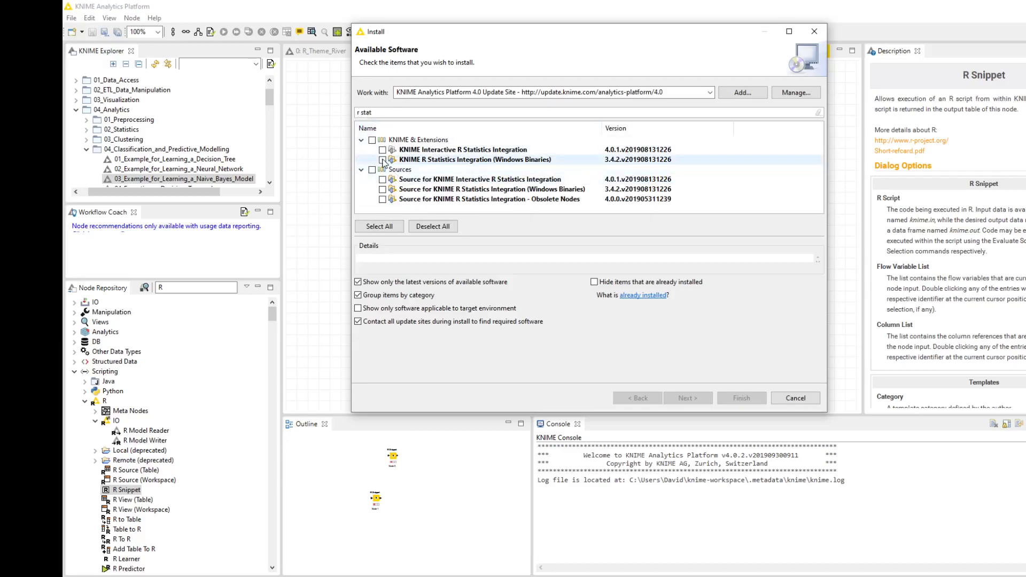
Step: Select both R integration features, review the install details, then cancel the installation
{"action": "left_click", "coordinate": [372, 140]}
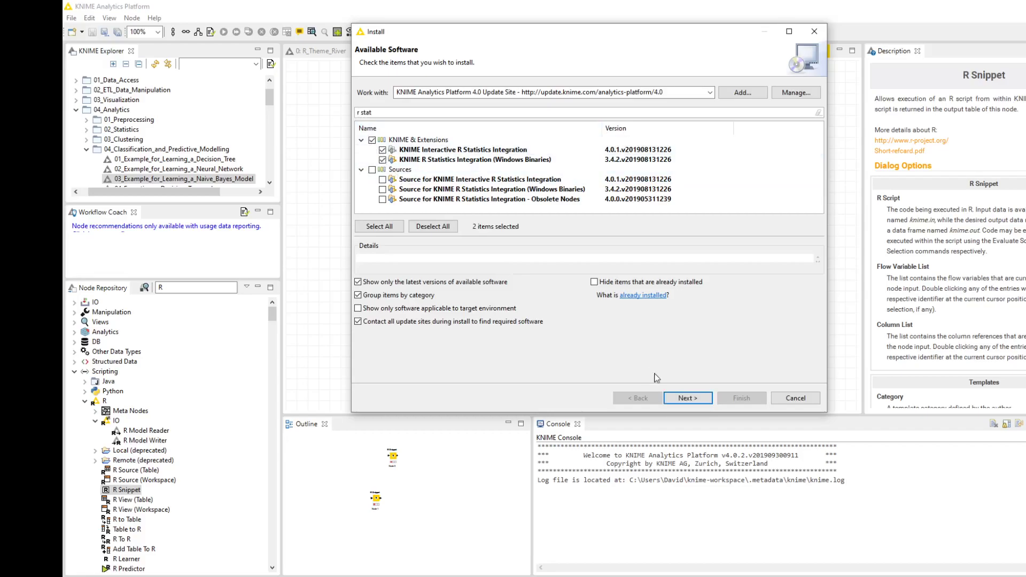
{"action": "left_click", "coordinate": [688, 398]}
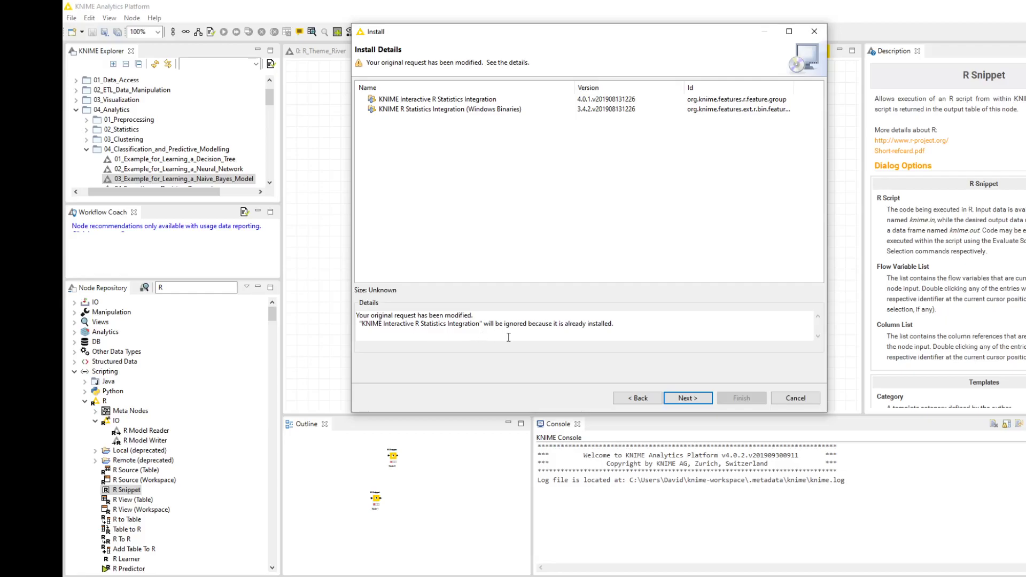
{"action": "left_click", "coordinate": [791, 400]}
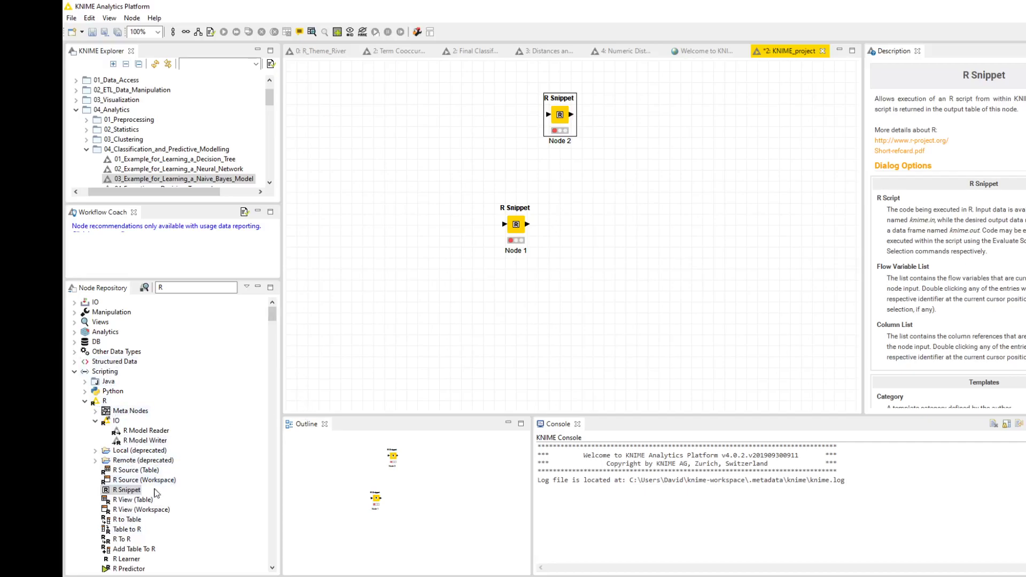
Step: Drop an R Snippet node onto the canvas as Node 3, view its script, and close without changes
{"action": "left_click_drag", "start_coordinate": [134, 493], "coordinate": [715, 238]}
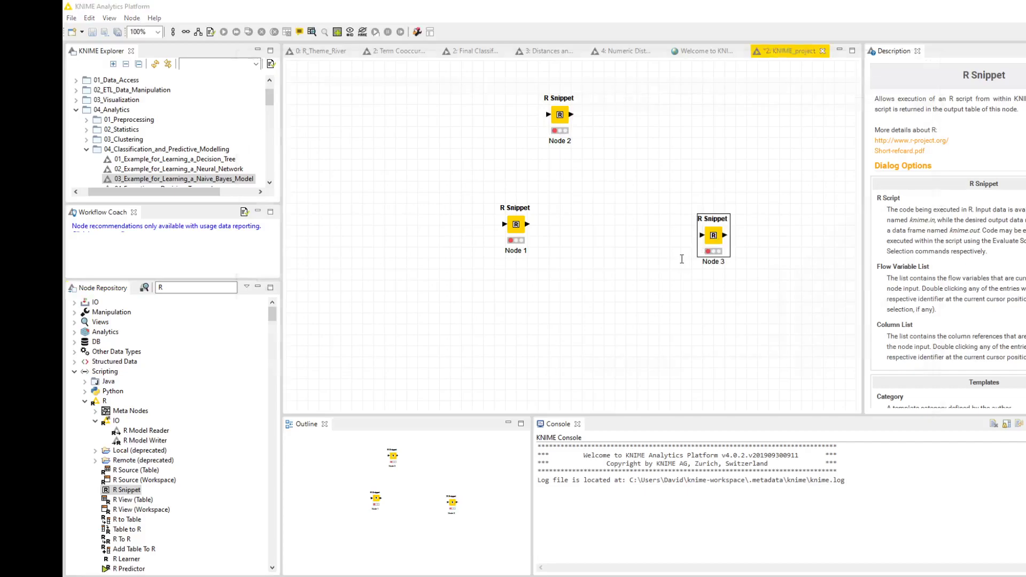
{"action": "key", "text": "F6"}
{"action": "key", "text": "ctrl+a"}
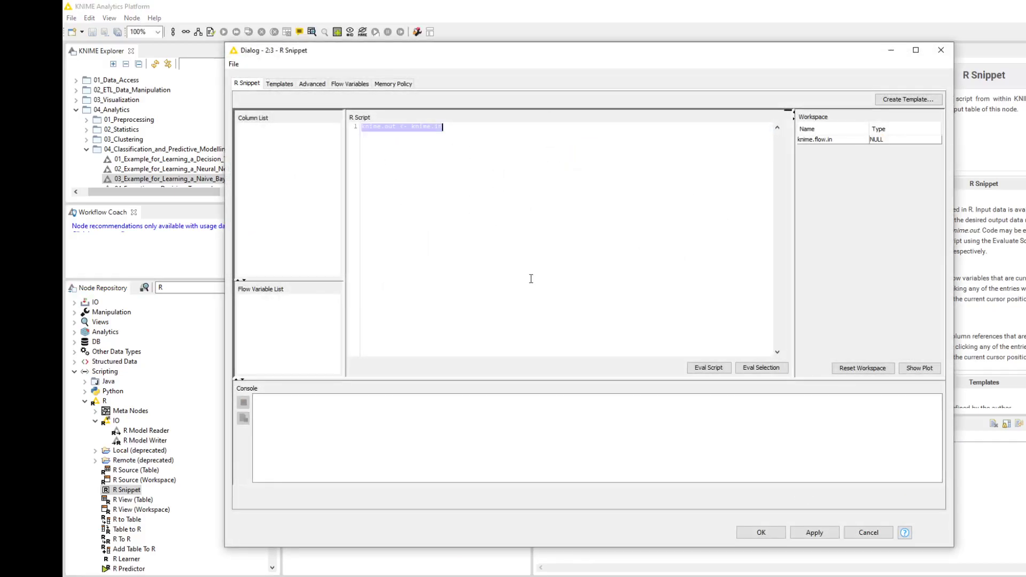
{"action": "left_click", "coordinate": [867, 533]}
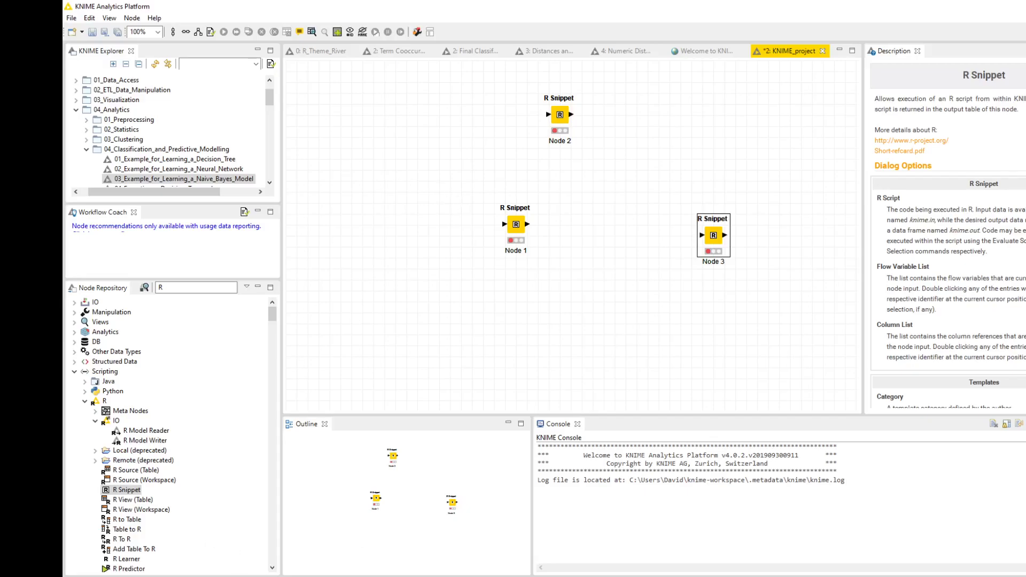
Step: In Firefox, reach CRAN via the Google 'cran' results and show R-3.6.1-win.exe in its folder
{"action": "key", "text": "alt+Tab"}
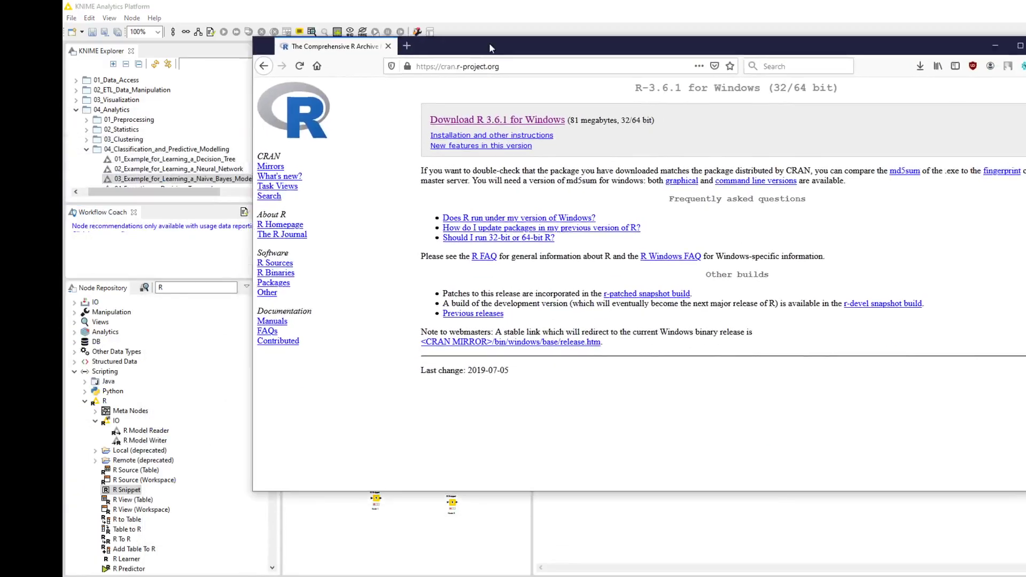
{"action": "left_click", "coordinate": [170, 88]}
{"action": "left_click", "coordinate": [170, 88]}
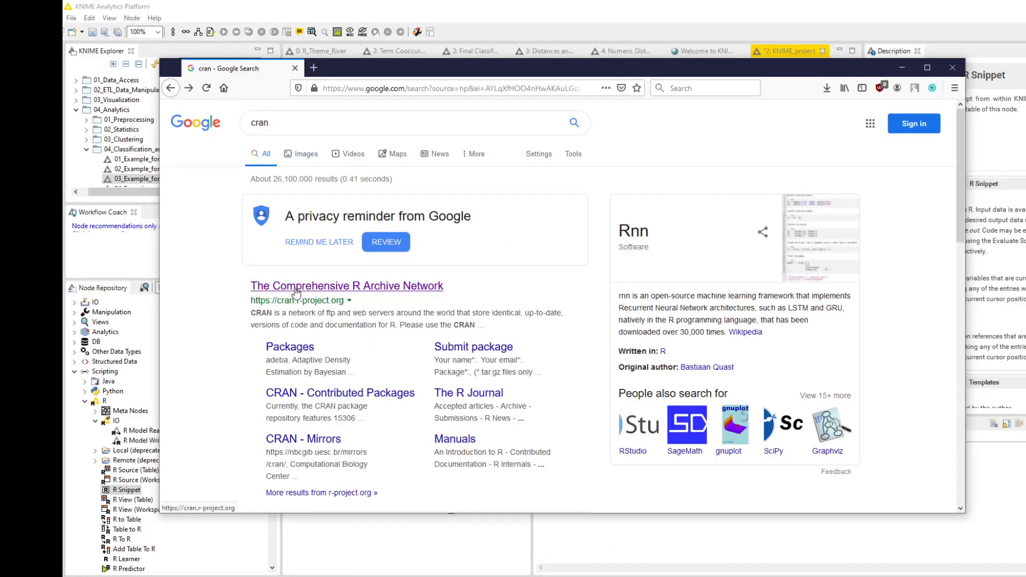
{"action": "left_click", "coordinate": [298, 287]}
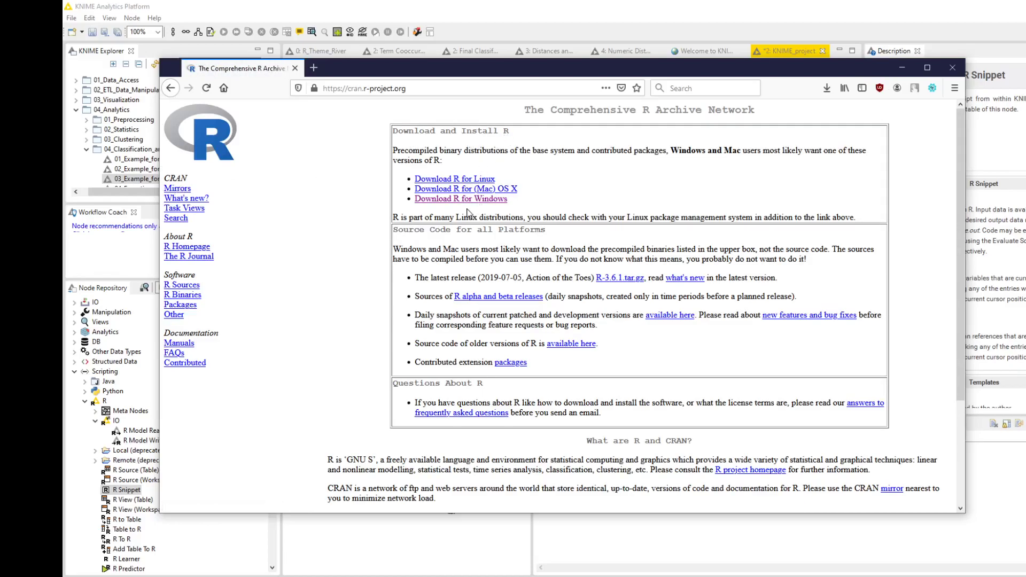
{"action": "left_click", "coordinate": [828, 88]}
{"action": "left_click", "coordinate": [820, 117]}
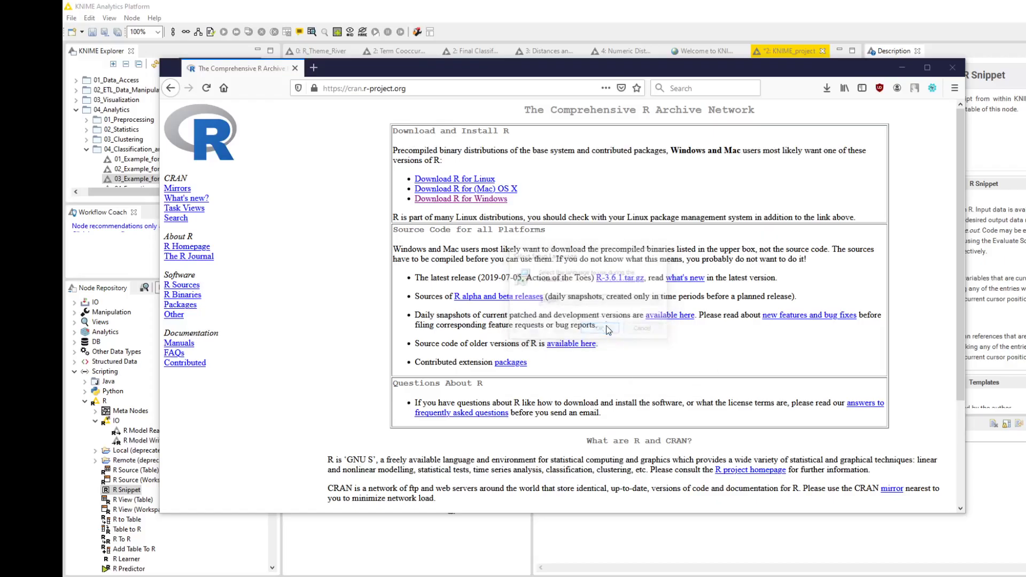
Step: Advance R setup to its destination step, copy C:\Program Files\R\R-3.6.1, and exit setup
{"action": "left_click", "coordinate": [646, 390]}
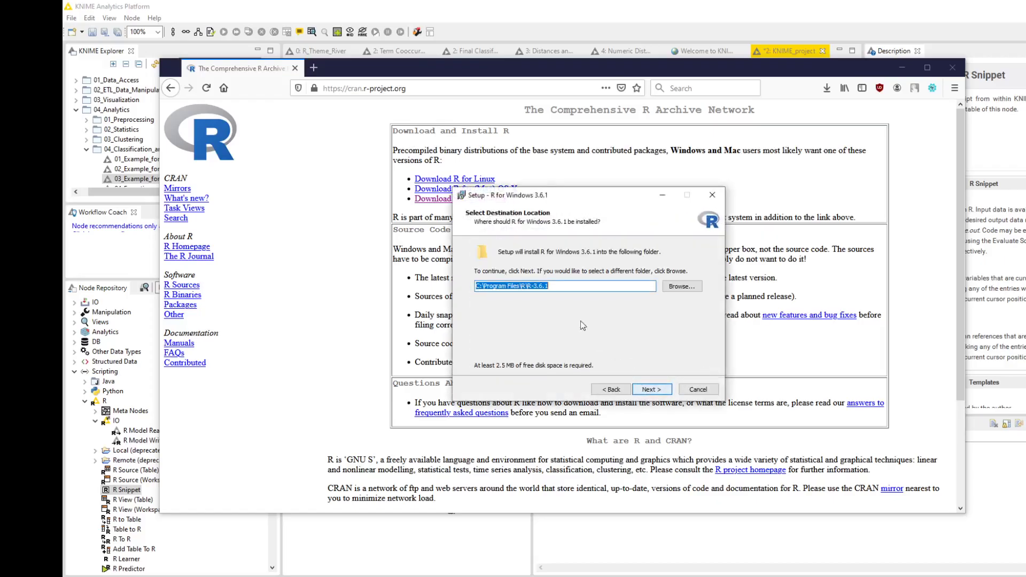
{"action": "right_click", "coordinate": [526, 287]}
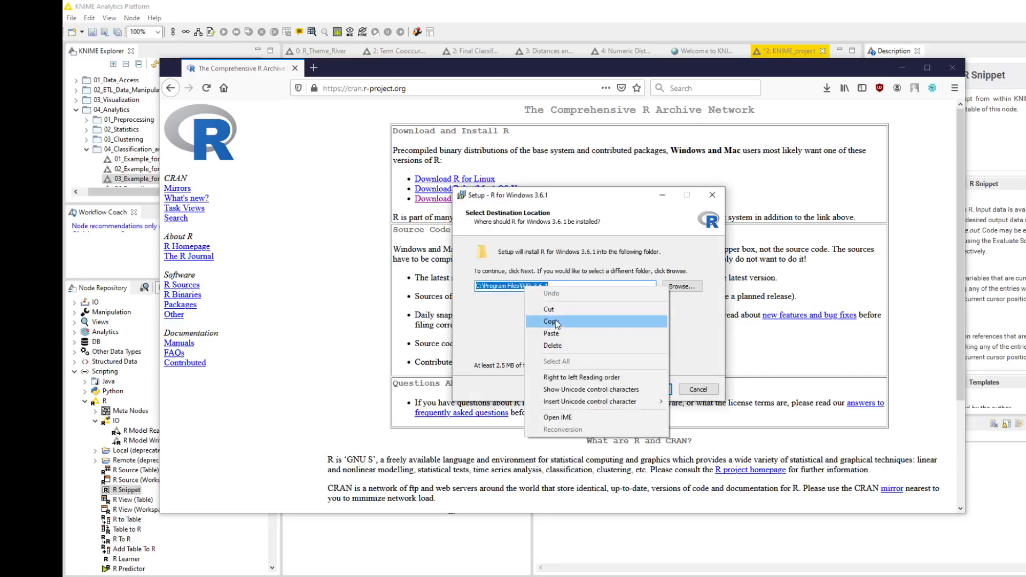
{"action": "left_click", "coordinate": [557, 325]}
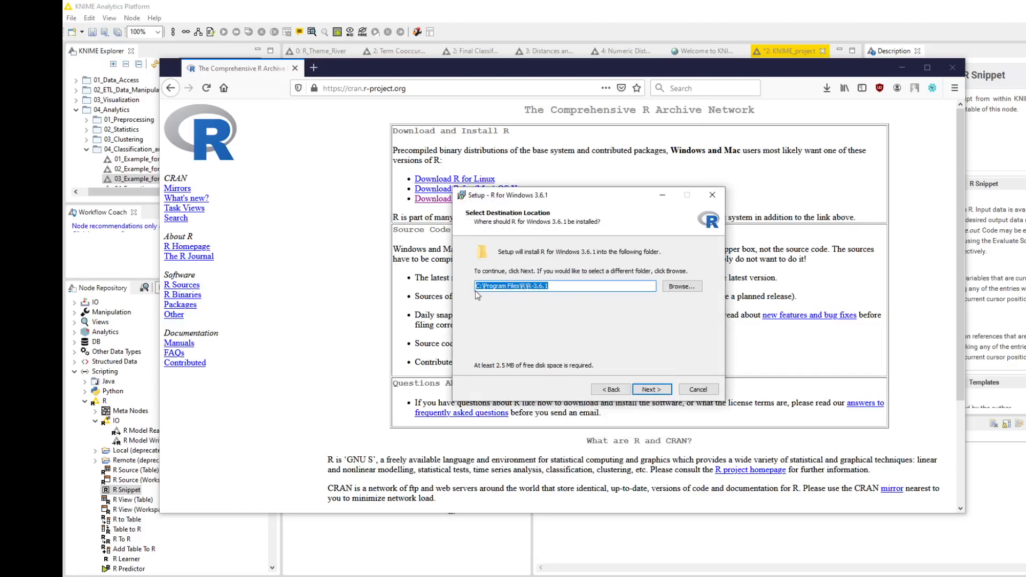
{"action": "left_click", "coordinate": [698, 389]}
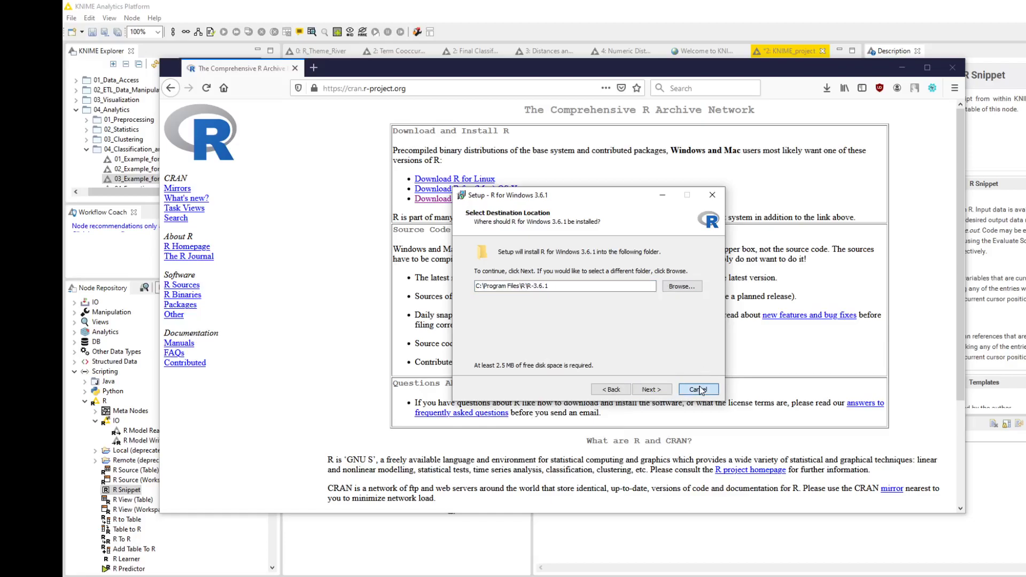
{"action": "left_click", "coordinate": [624, 357]}
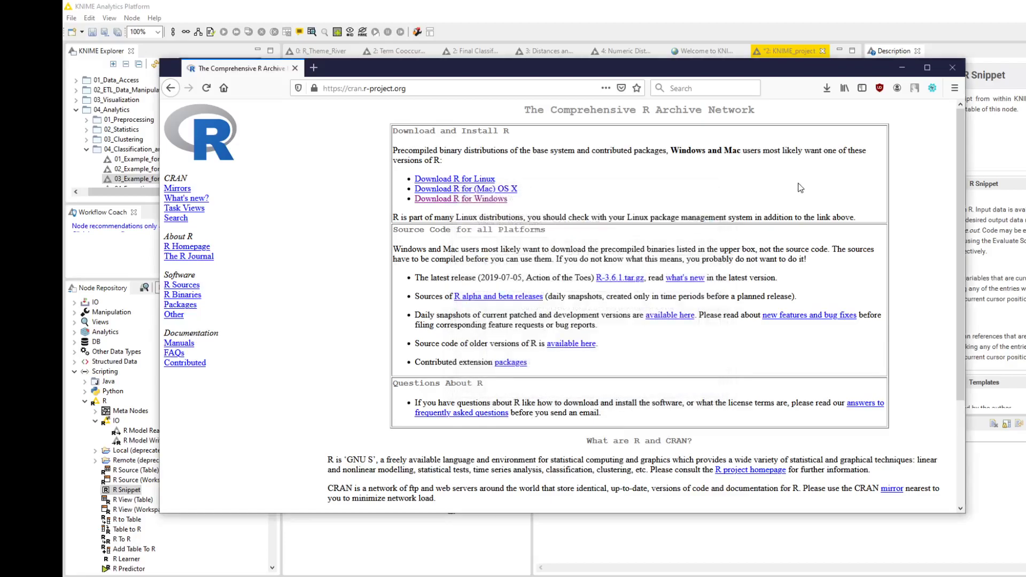
Step: Move Firefox aside and open KNIME Preferences, showing the general KNIME category
{"action": "left_click_drag", "start_coordinate": [753, 70], "coordinate": [5, 139]}
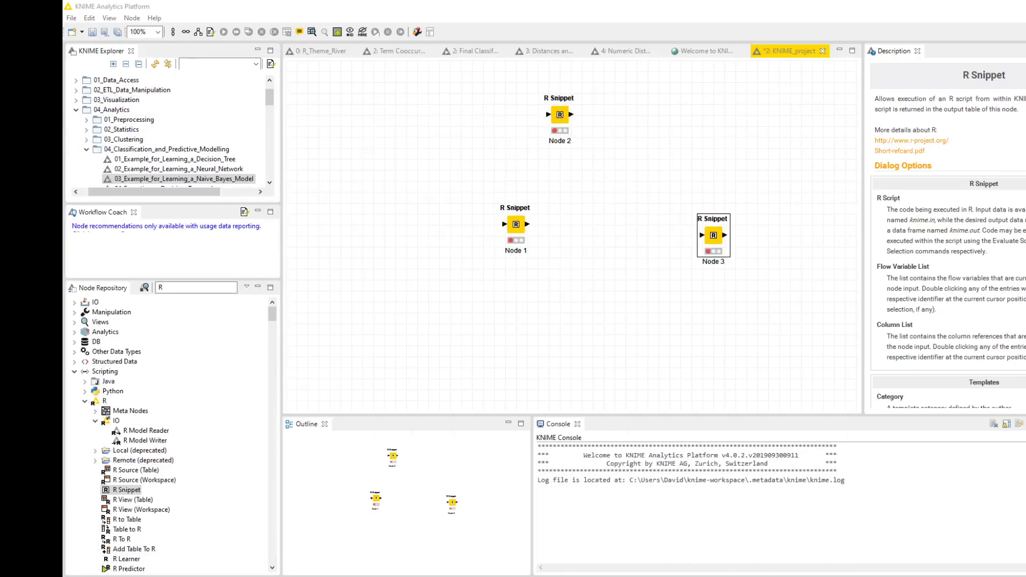
{"action": "left_click", "coordinate": [72, 18]}
{"action": "left_click", "coordinate": [98, 158]}
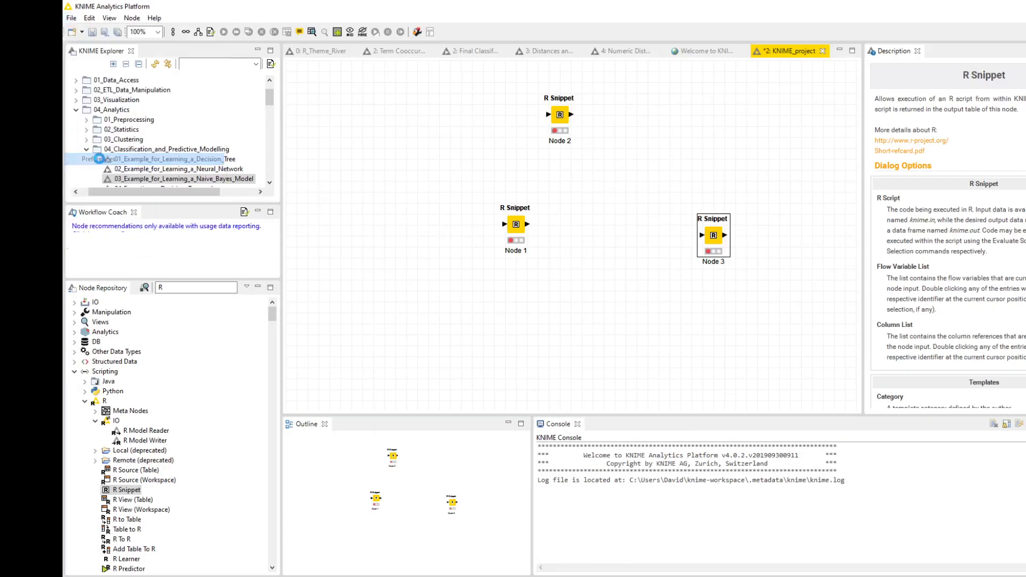
{"action": "scroll", "coordinate": [420, 143], "scroll_direction": "up", "scroll_amount": 3}
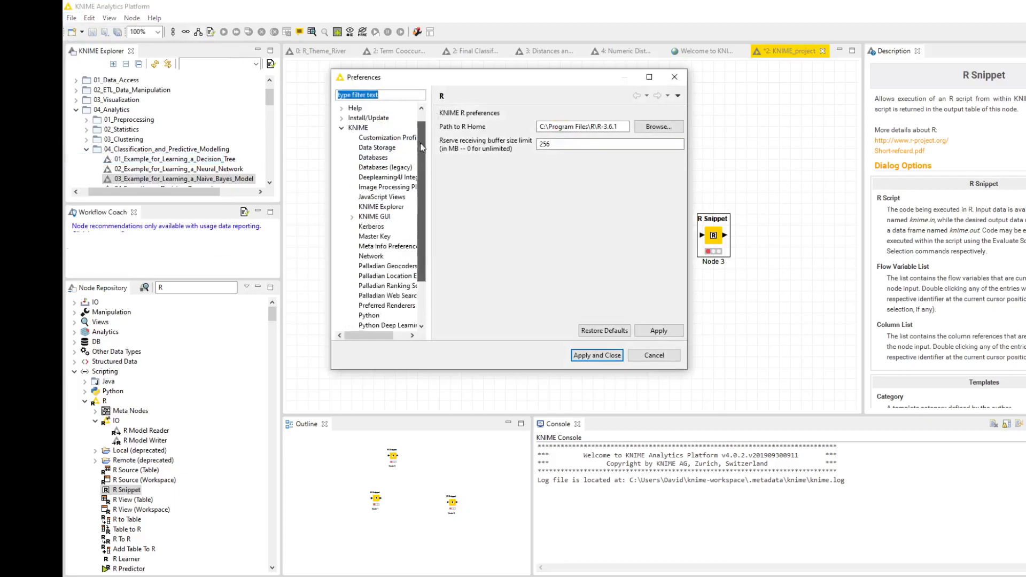
{"action": "left_click", "coordinate": [354, 138]}
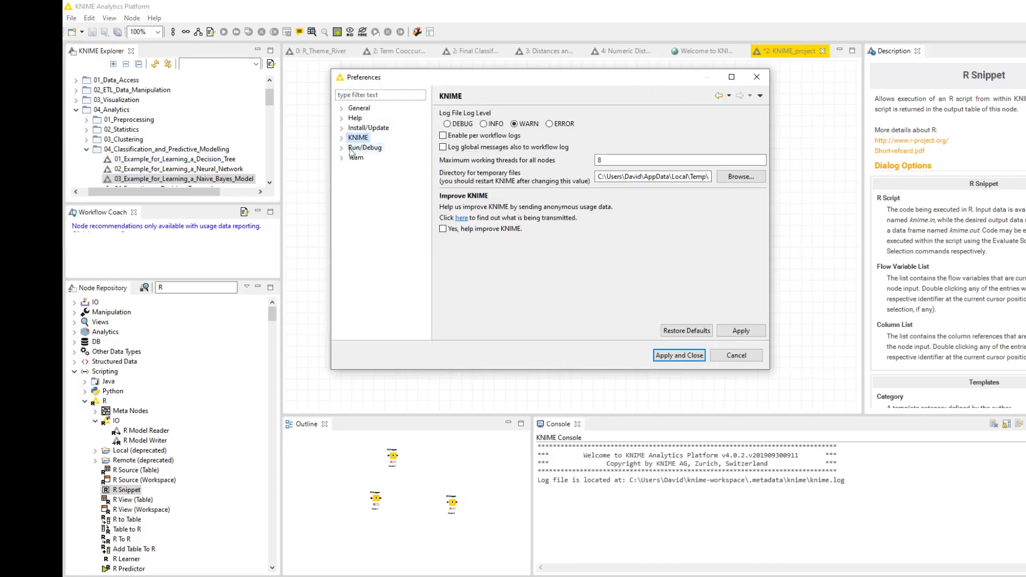
Step: On the R page, replace Path to R Home with the pasted C:\Program Files\R\R-3.6.1
{"action": "scroll", "coordinate": [398, 163], "scroll_direction": "down", "scroll_amount": 1}
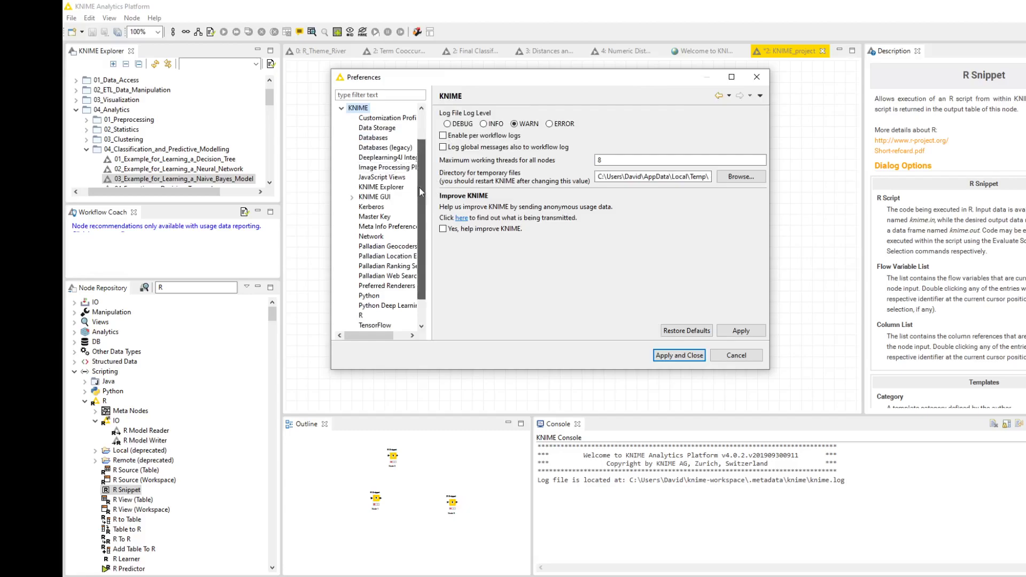
{"action": "scroll", "coordinate": [419, 187], "scroll_direction": "down", "scroll_amount": 1}
{"action": "left_click", "coordinate": [361, 277]}
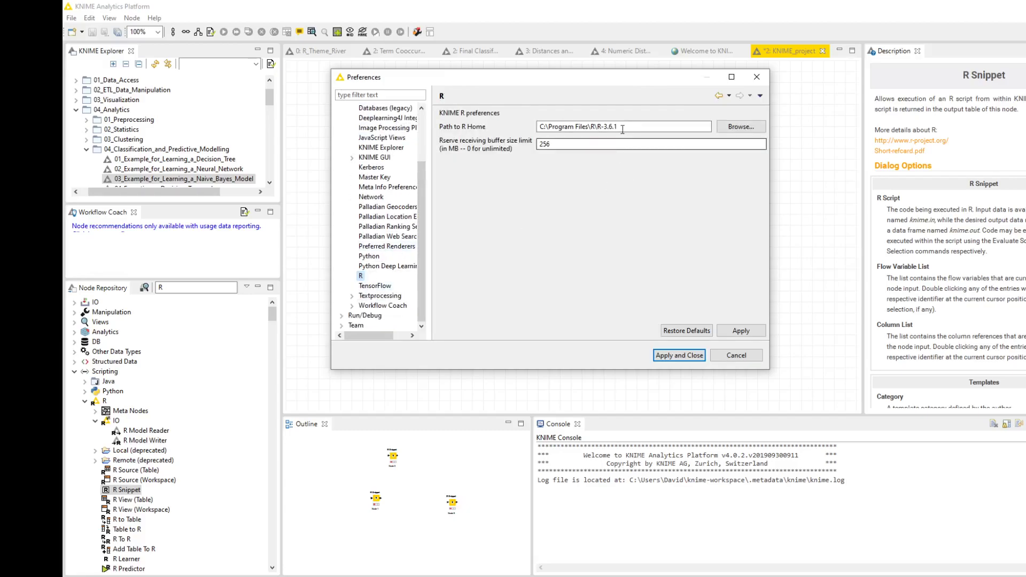
{"action": "triple_click", "coordinate": [588, 126]}
{"action": "right_click", "coordinate": [589, 124]}
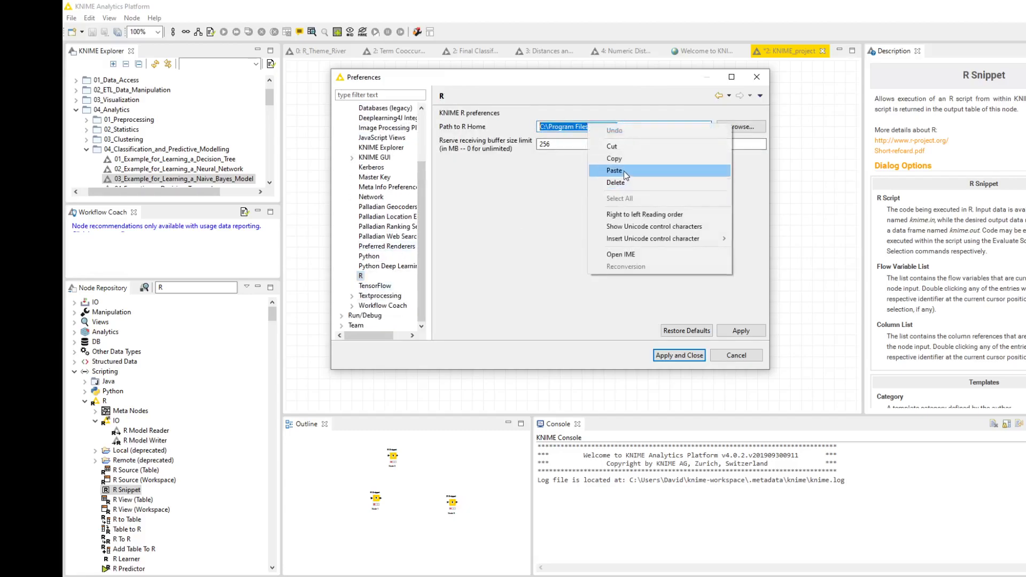
{"action": "left_click", "coordinate": [624, 171]}
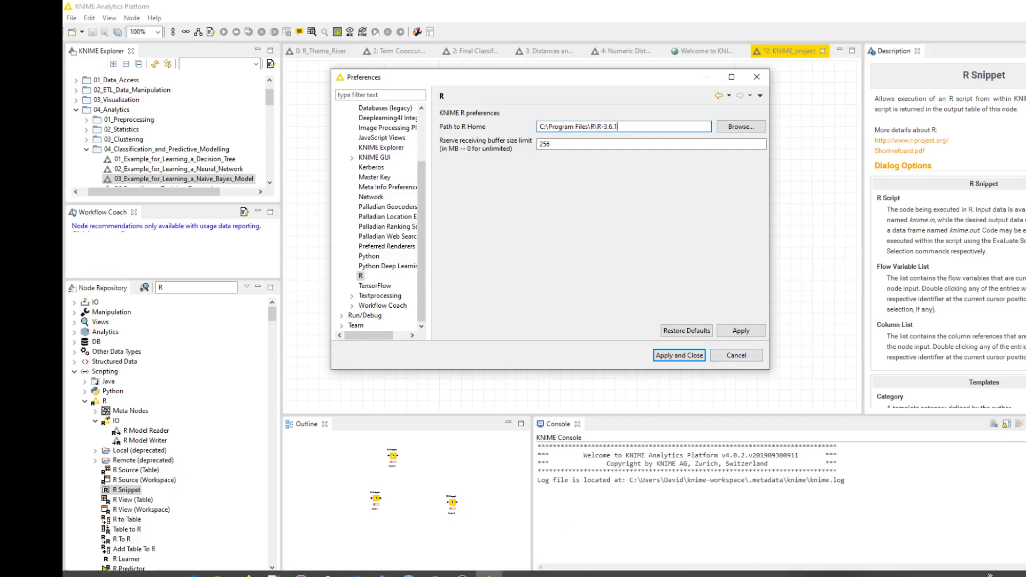
Step: Switch to the RGui (64-bit) R Console showing Rserve installed, ending with DONE (Rserve)
{"action": "mouse_move", "coordinate": [435, 575]}
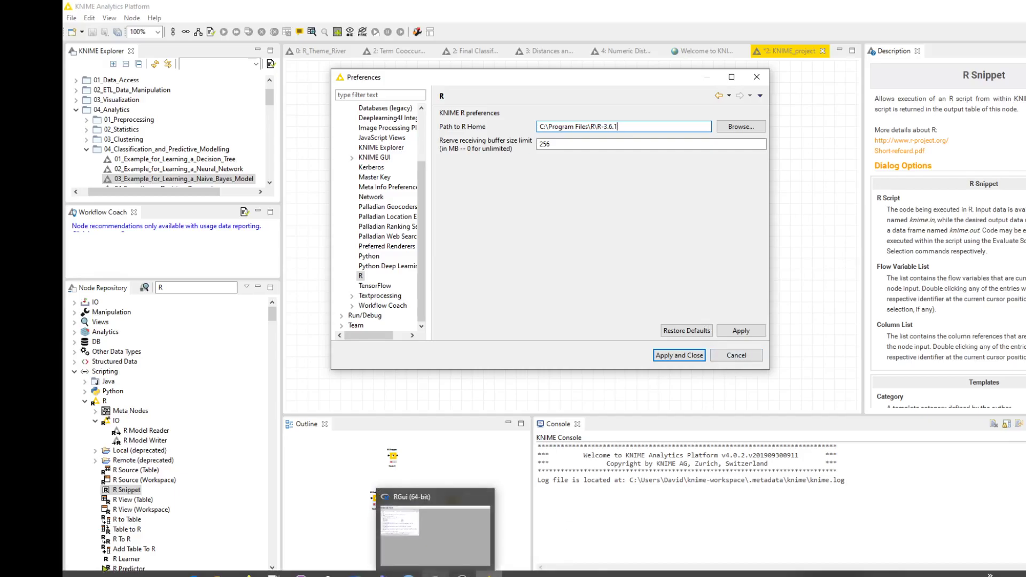
{"action": "left_click", "coordinate": [436, 532]}
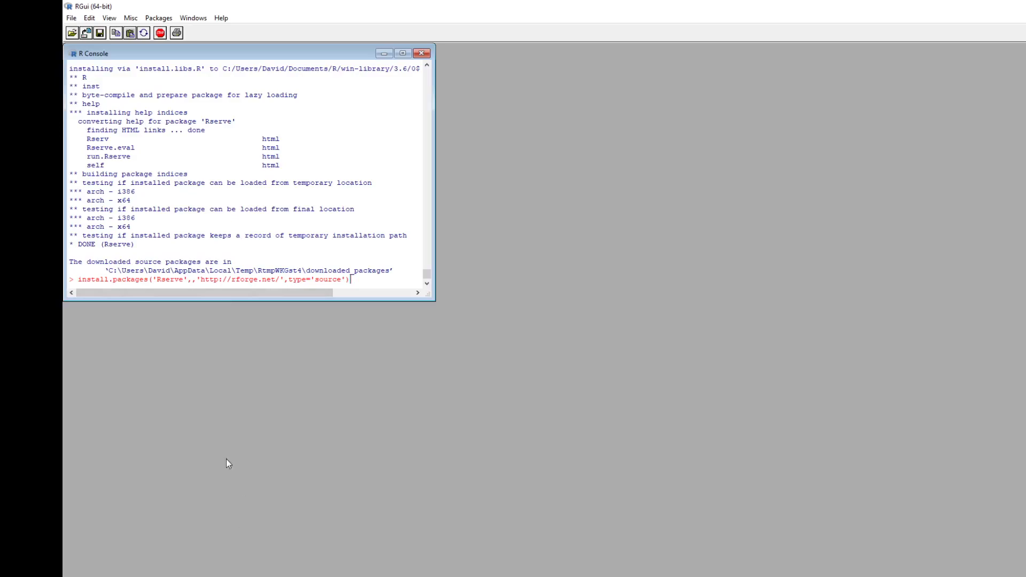
Step: Browse the Start menu app list, then cycle from RGui and KNIME to Firefox on CRAN
{"action": "mouse_move", "coordinate": [187, 576]}
{"action": "left_click", "coordinate": [76, 574]}
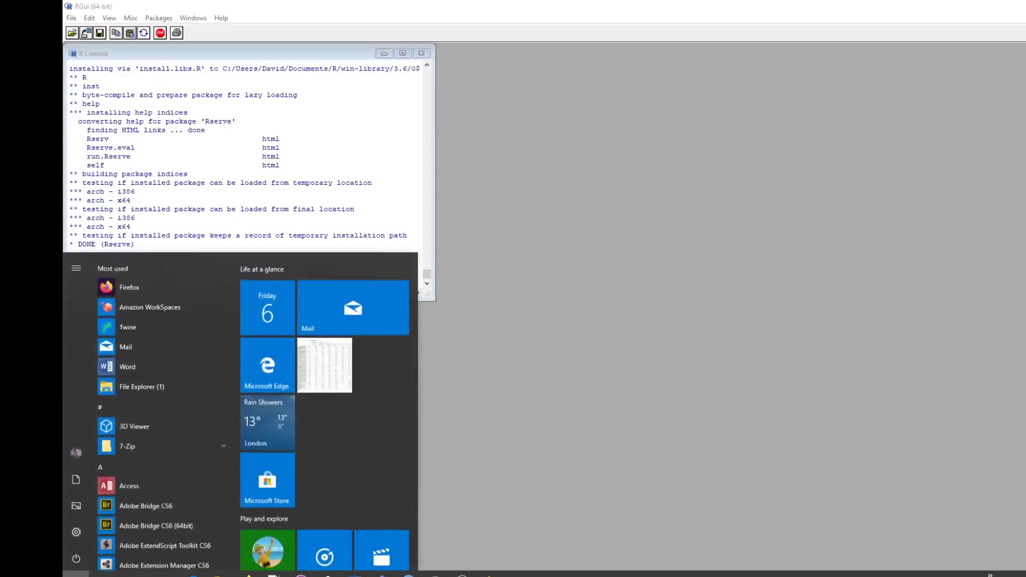
{"action": "scroll", "coordinate": [166, 444], "scroll_direction": "down", "scroll_amount": 10}
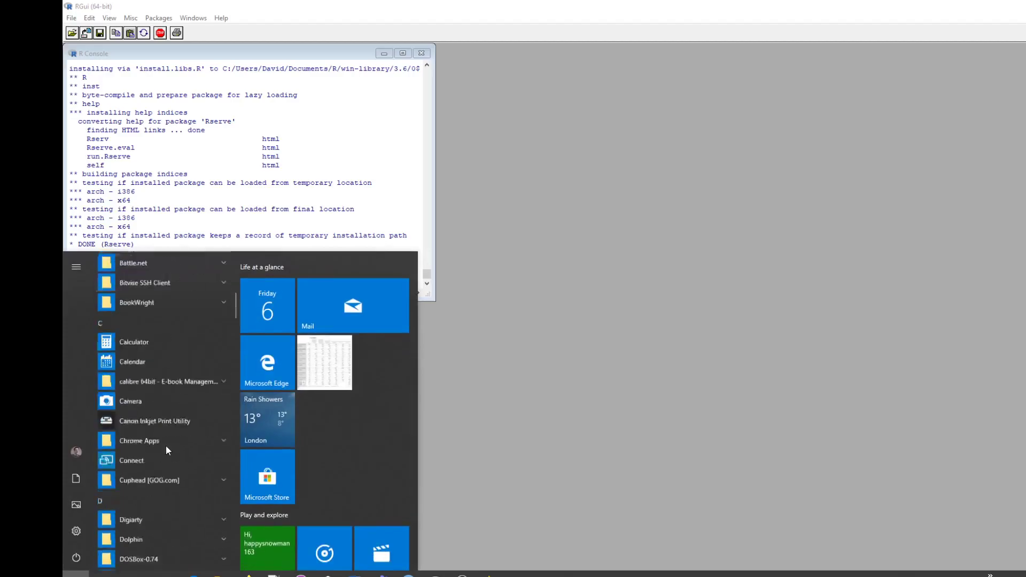
{"action": "left_click", "coordinate": [627, 425]}
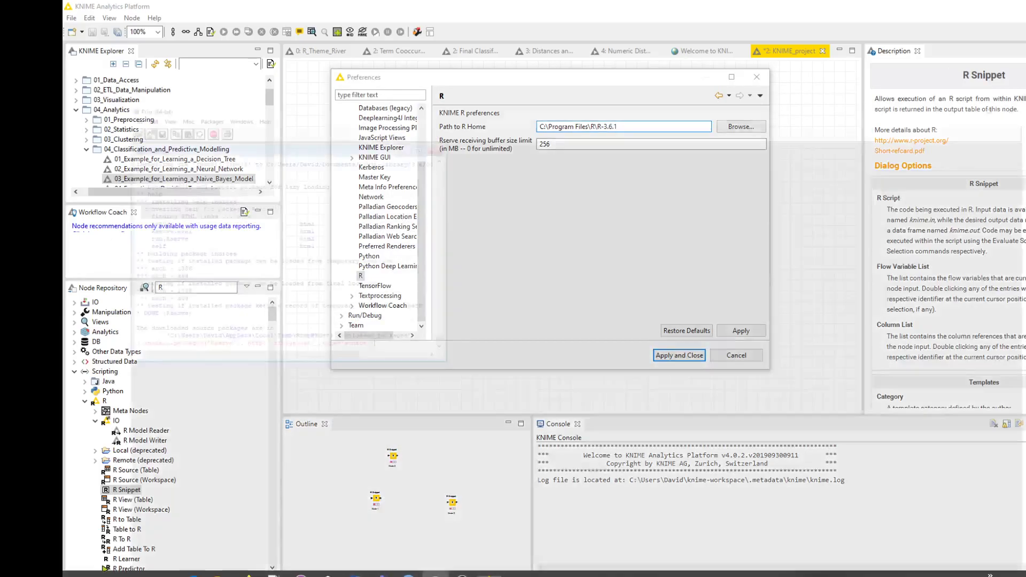
{"action": "left_click", "coordinate": [461, 574]}
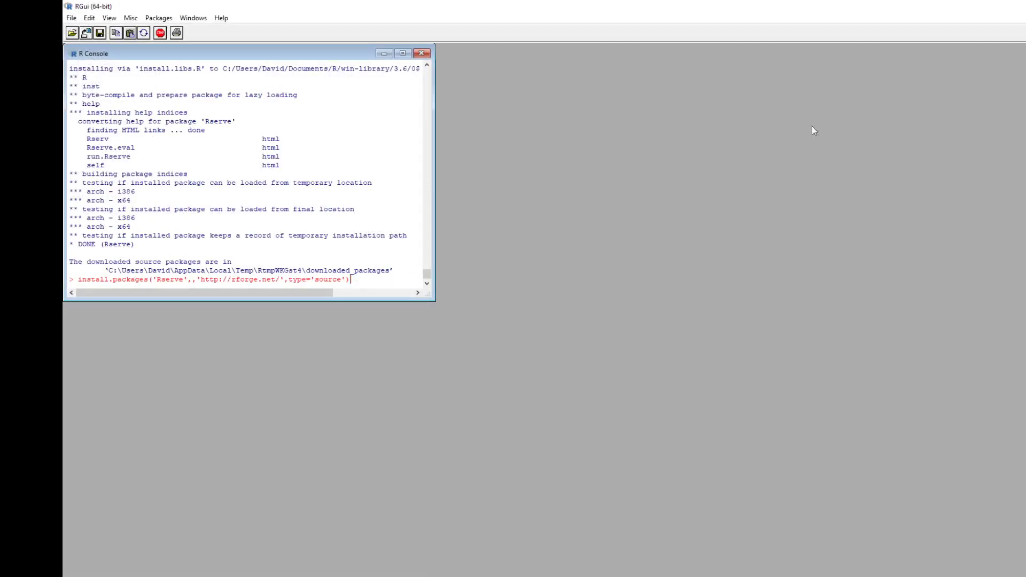
{"action": "key", "text": "alt+Tab"}
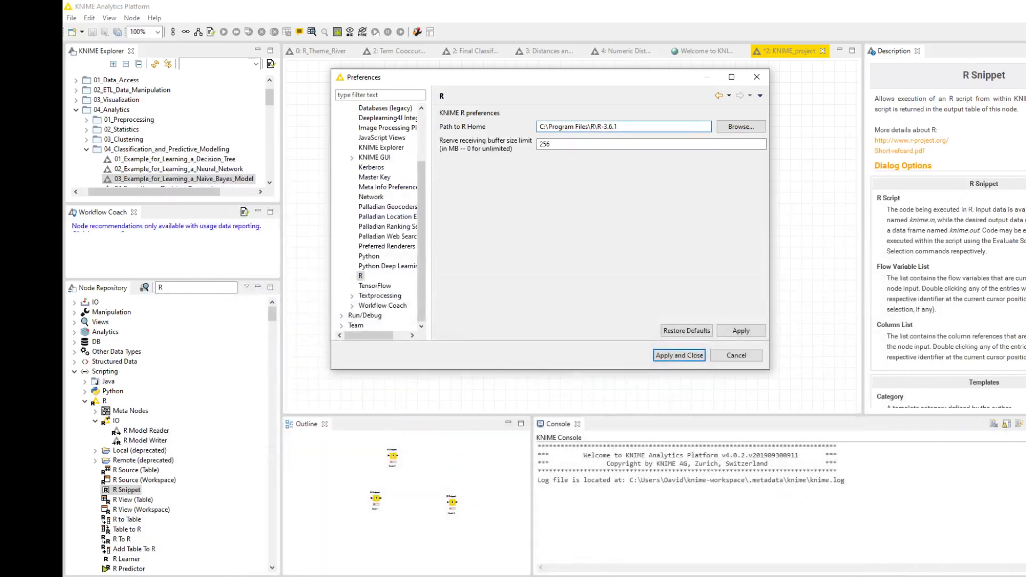
{"action": "key", "text": "alt+Tab"}
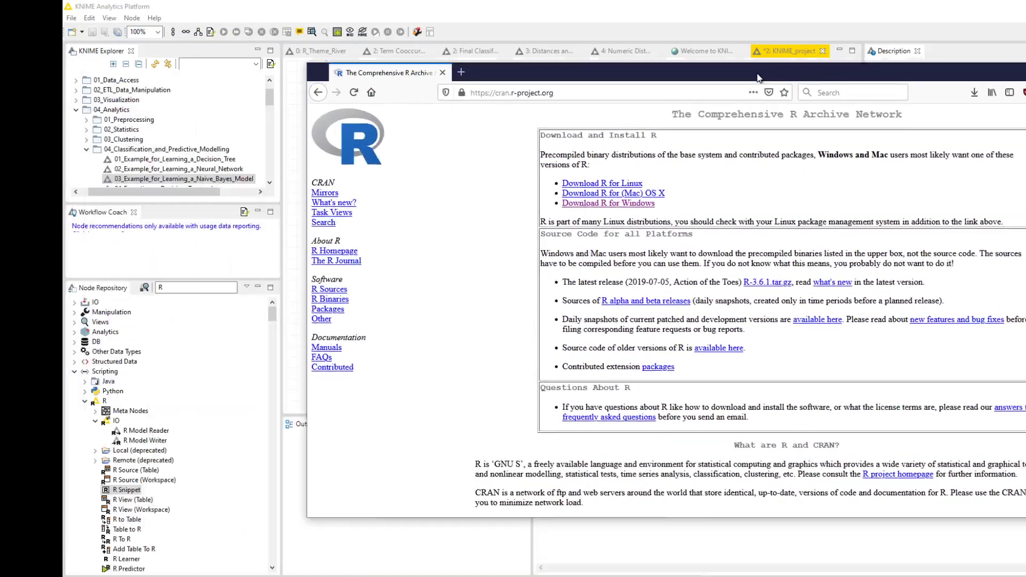
Step: Go from the Google 'cran' results through Download R for Windows to Rtools, requesting Rtools35.exe
{"action": "left_click_drag", "start_coordinate": [758, 78], "coordinate": [622, 76]}
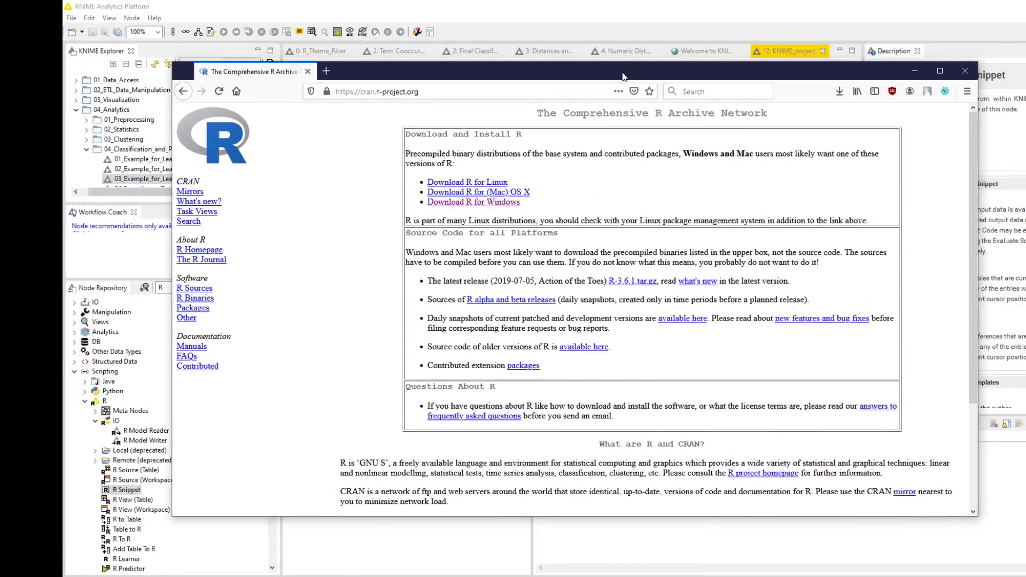
{"action": "left_click", "coordinate": [183, 91]}
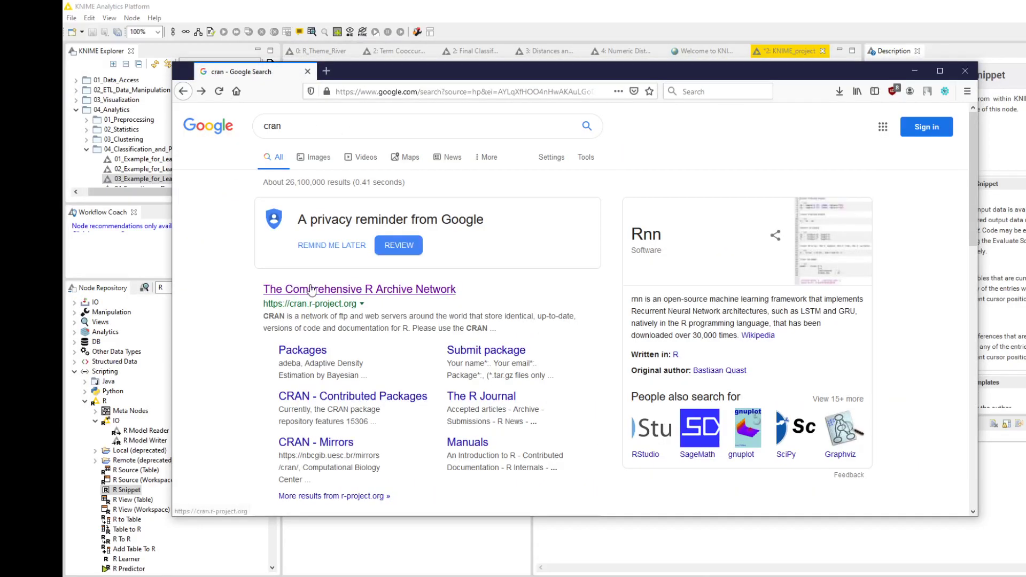
{"action": "left_click", "coordinate": [294, 289]}
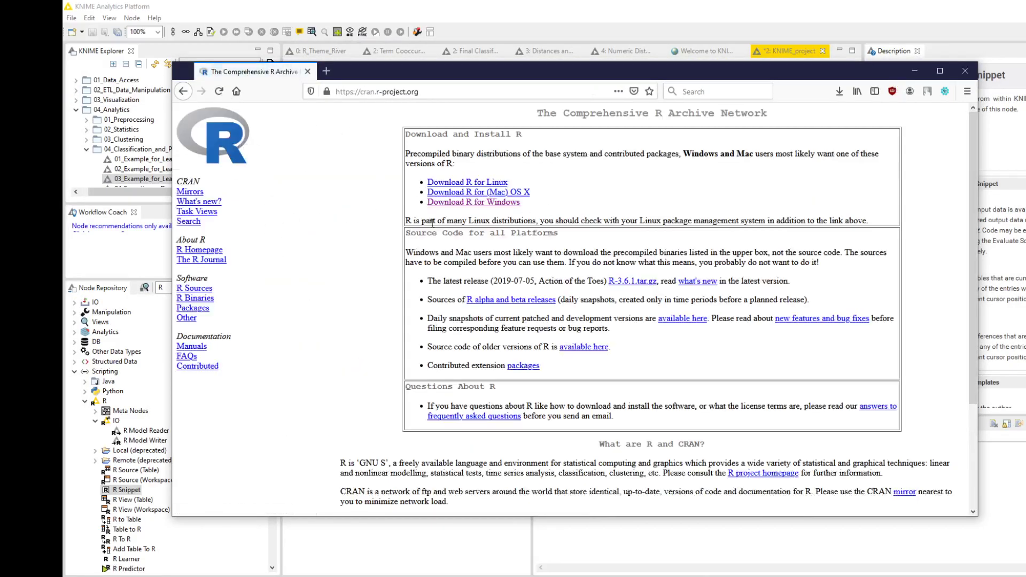
{"action": "left_click", "coordinate": [453, 202]}
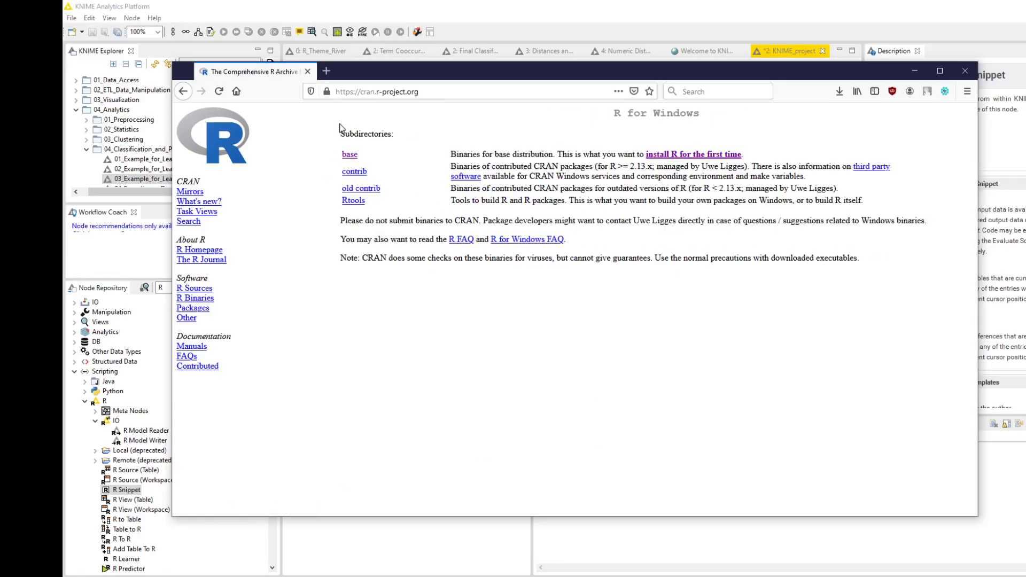
{"action": "left_click", "coordinate": [354, 201]}
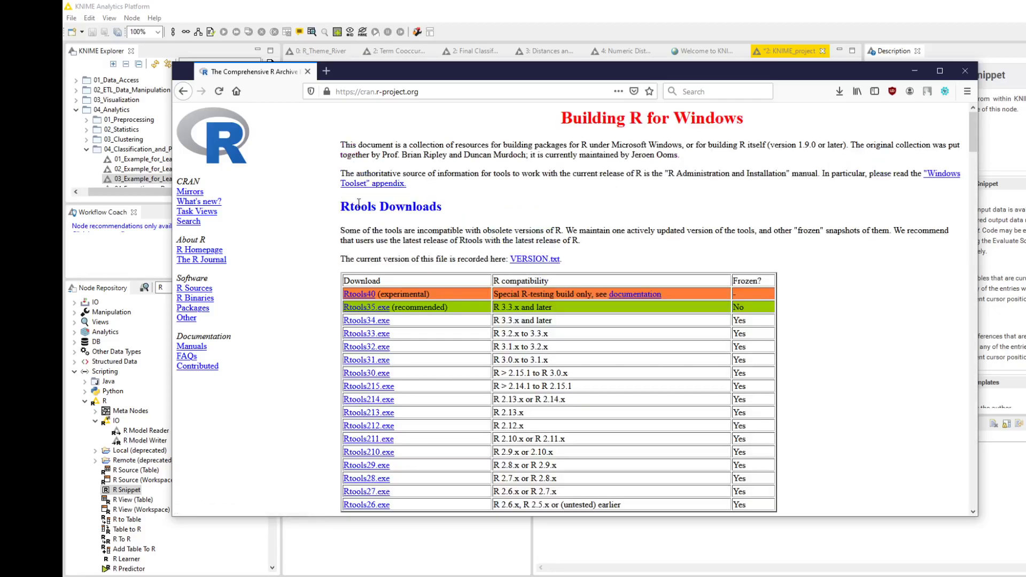
{"action": "left_click", "coordinate": [367, 308]}
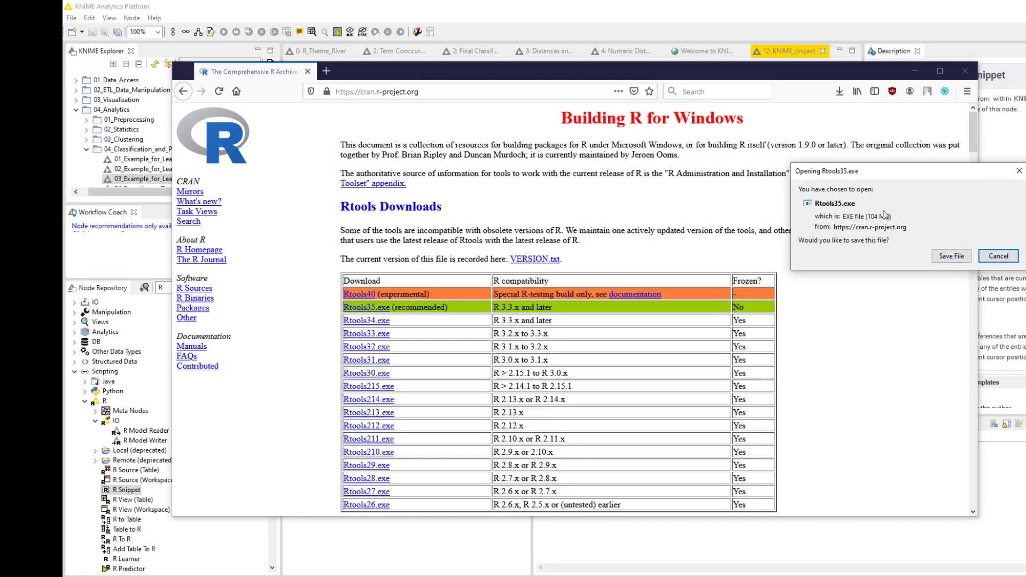
Step: Dismiss the Rtools35.exe download prompt, minimize Firefox, and cancel KNIME Preferences
{"action": "left_click", "coordinate": [998, 256]}
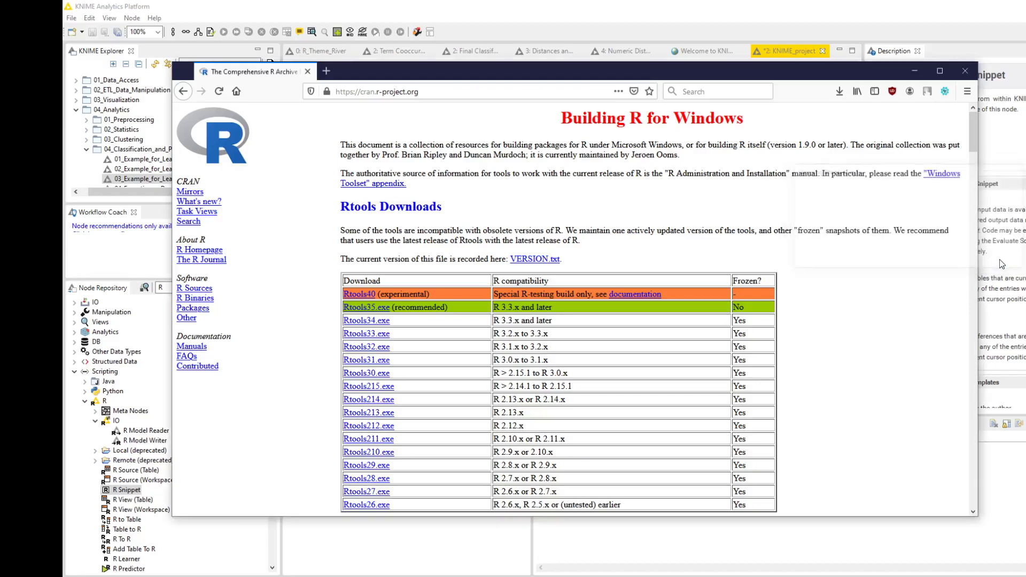
{"action": "left_click", "coordinate": [913, 68]}
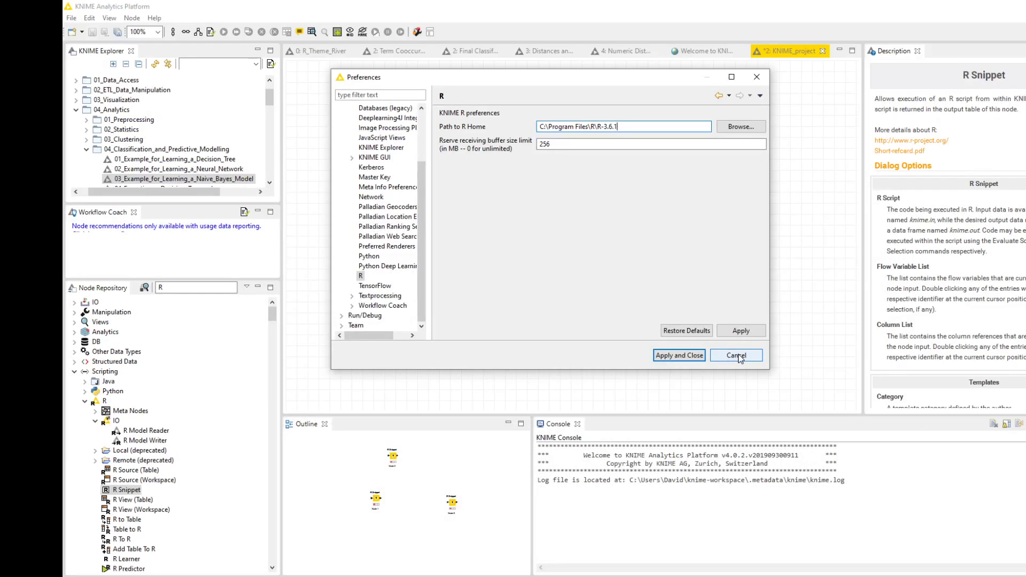
{"action": "left_click", "coordinate": [737, 356]}
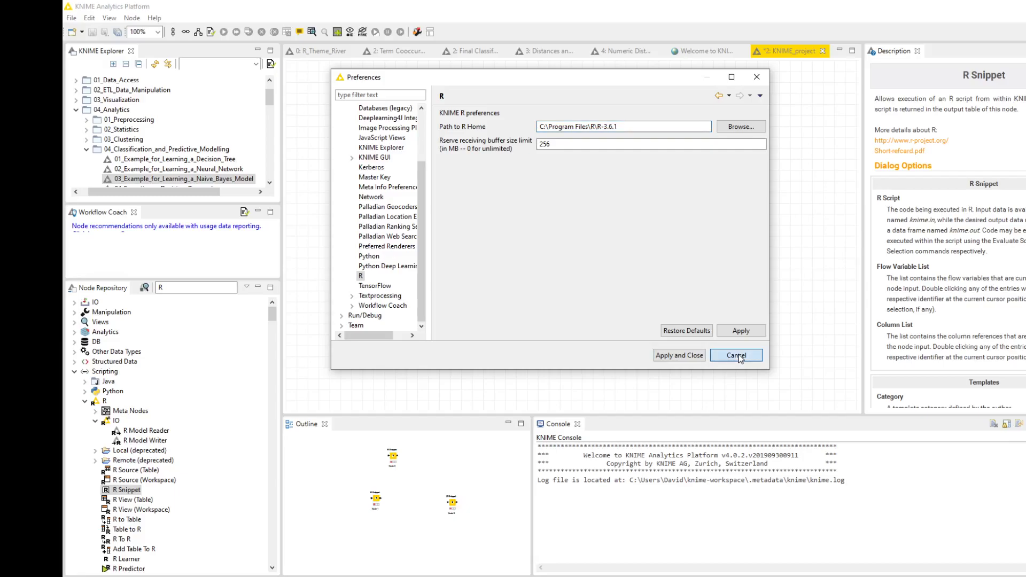
Step: Reopen File > Preferences and select the Path to R Home value C:\Program Files\R\R-3.6.1
{"action": "left_click", "coordinate": [72, 18]}
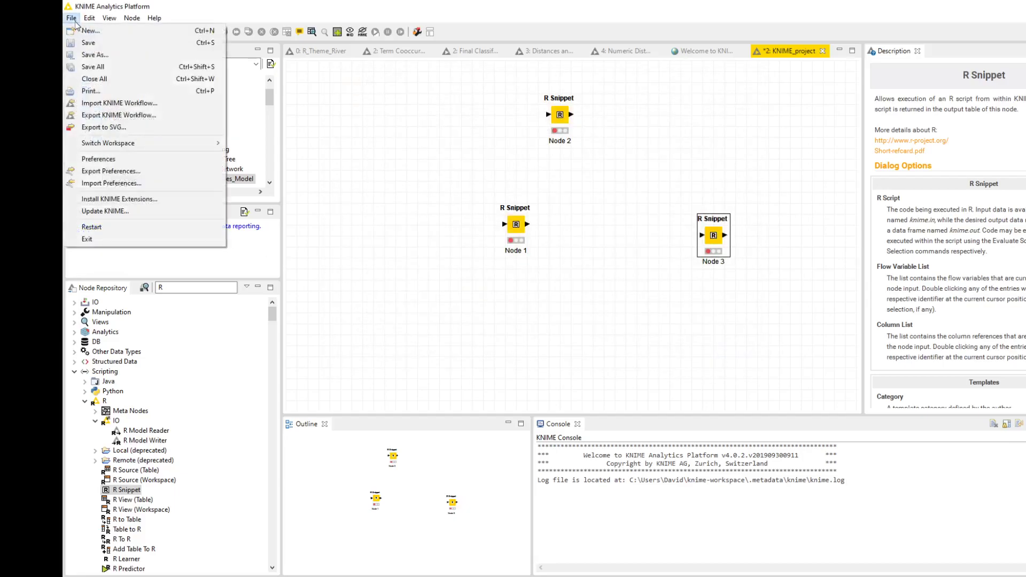
{"action": "left_click", "coordinate": [107, 158]}
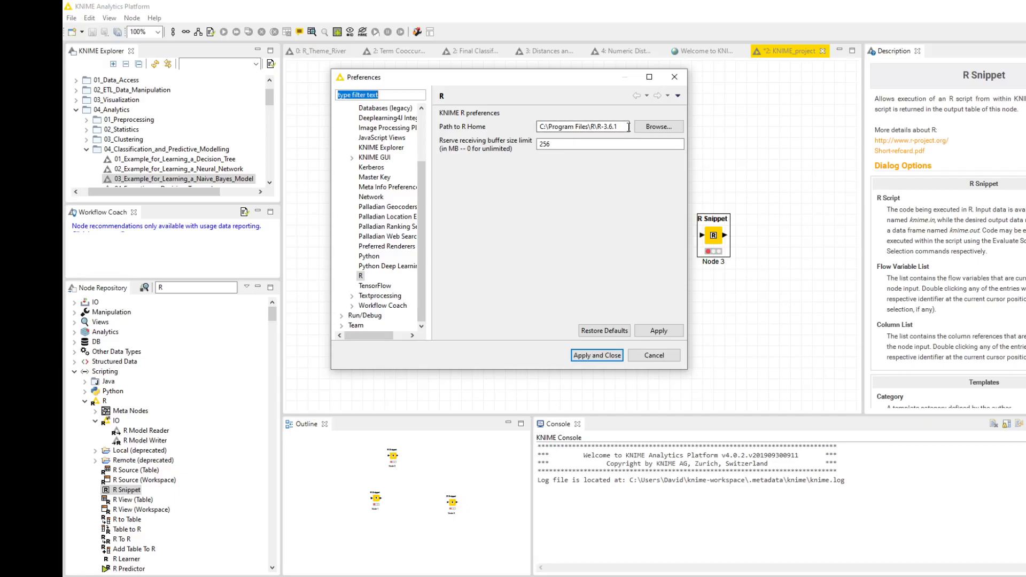
{"action": "left_click_drag", "start_coordinate": [621, 127], "coordinate": [457, 128]}
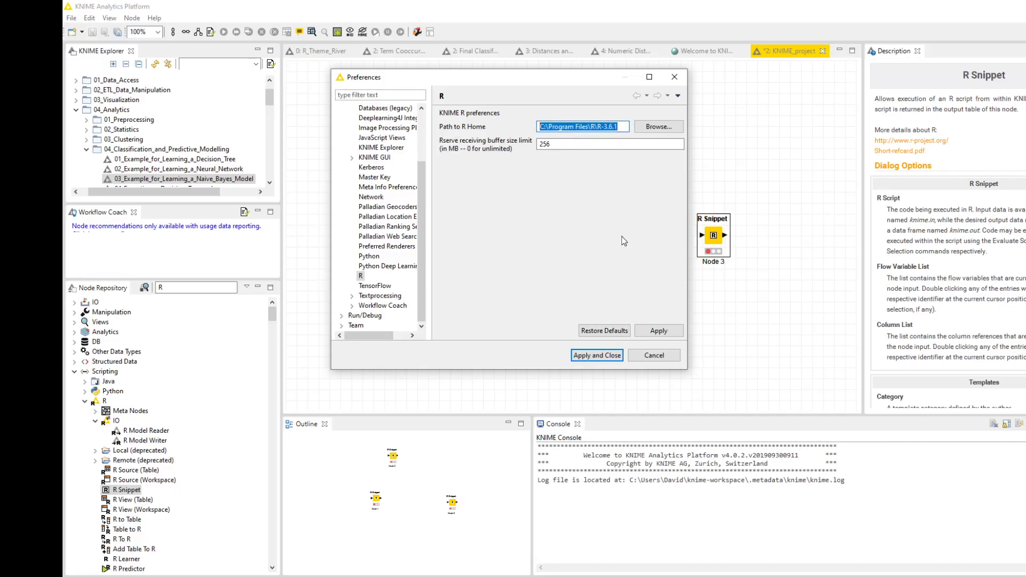